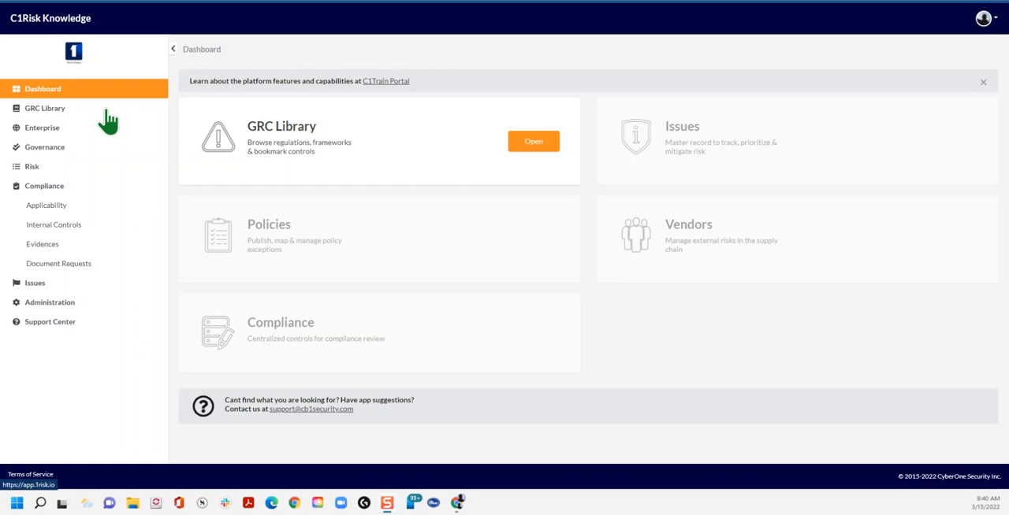
Step: Open the list of obligations in the GRC Library
left_click(46, 112)
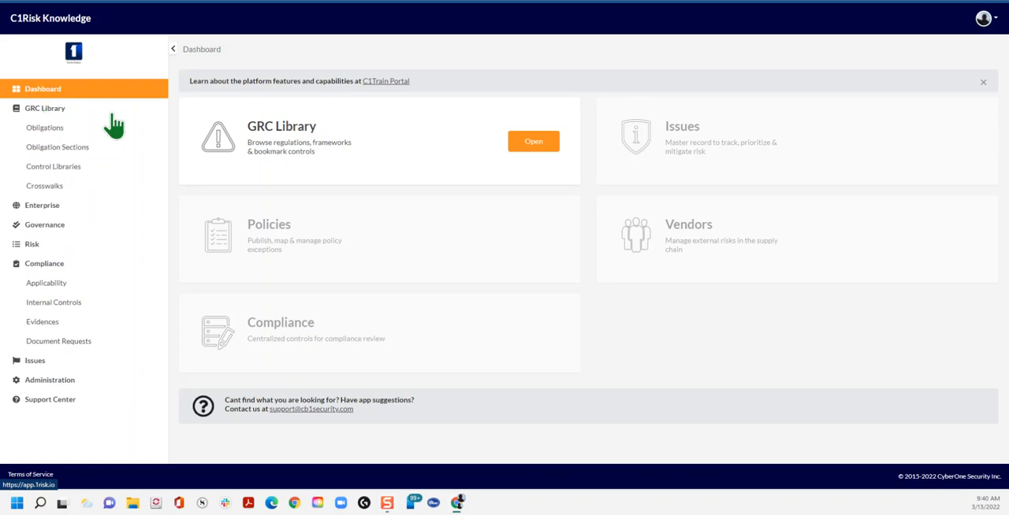
left_click(44, 129)
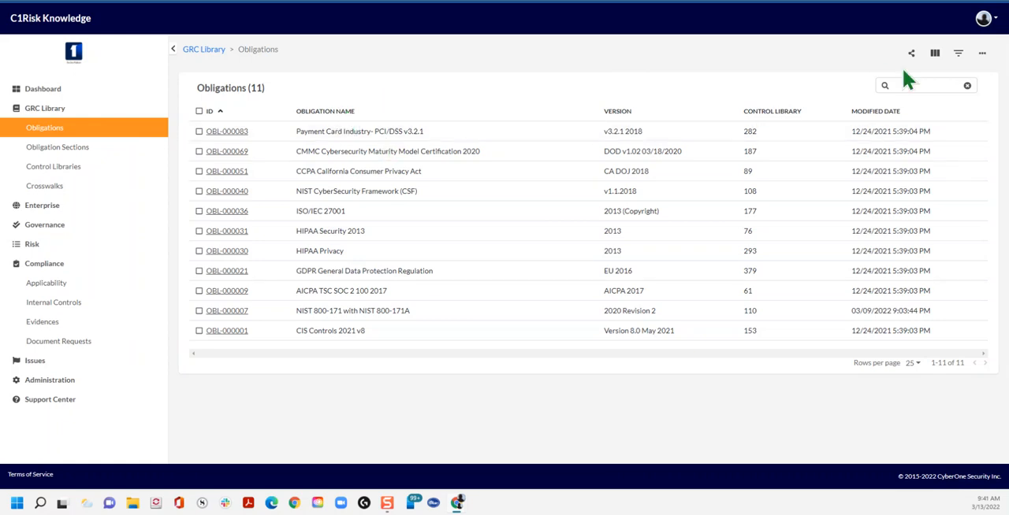
Step: Open the C1Risk Knowledge account record and show its GRC Library settings
left_click(997, 26)
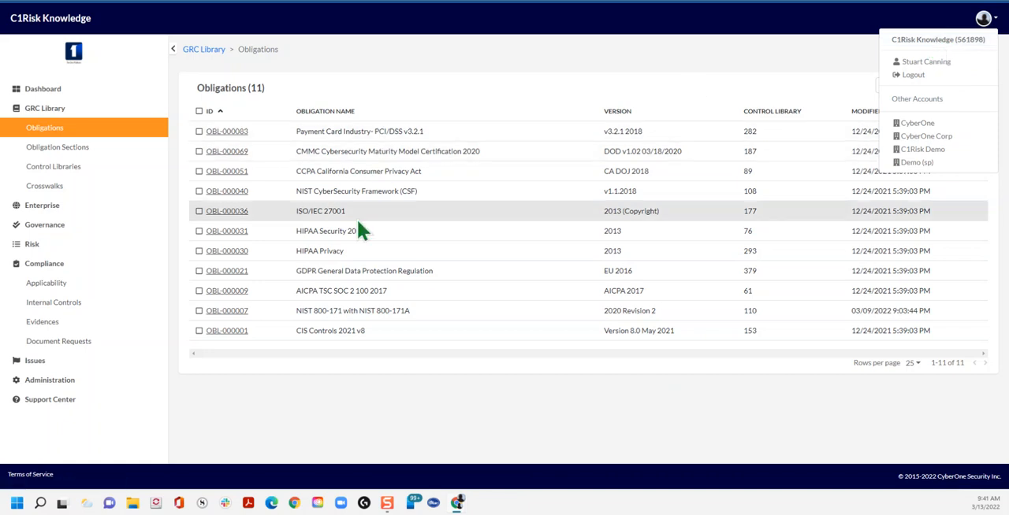
left_click(960, 41)
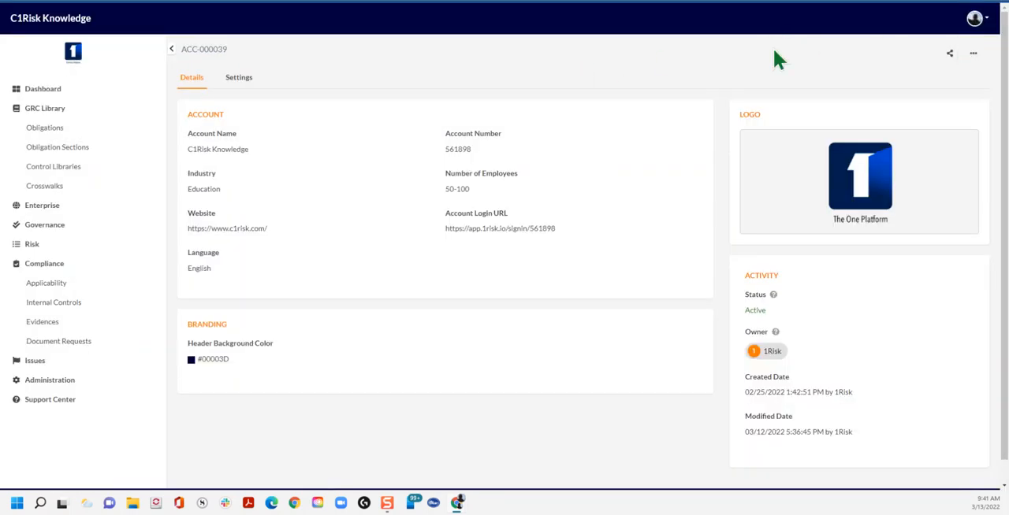
left_click(977, 19)
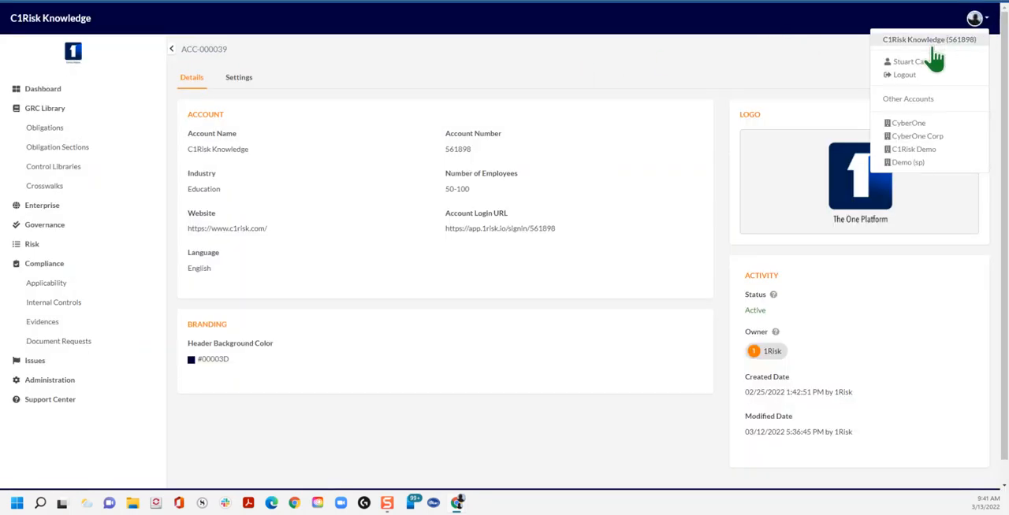
left_click(489, 64)
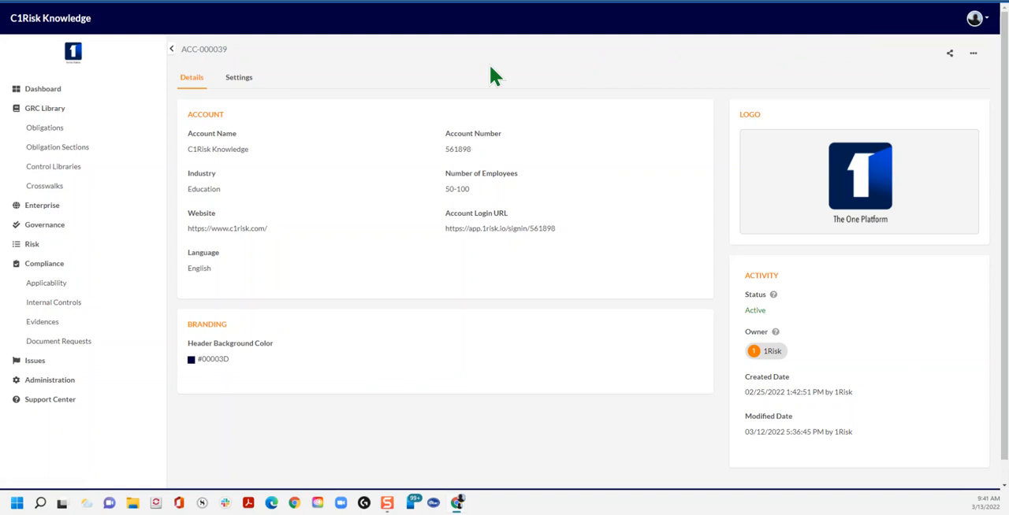
left_click(237, 87)
Step: Add AUP v2 Shared Assessments to the account's GRC Library obligations, remove it again, and save the settings
left_click(692, 182)
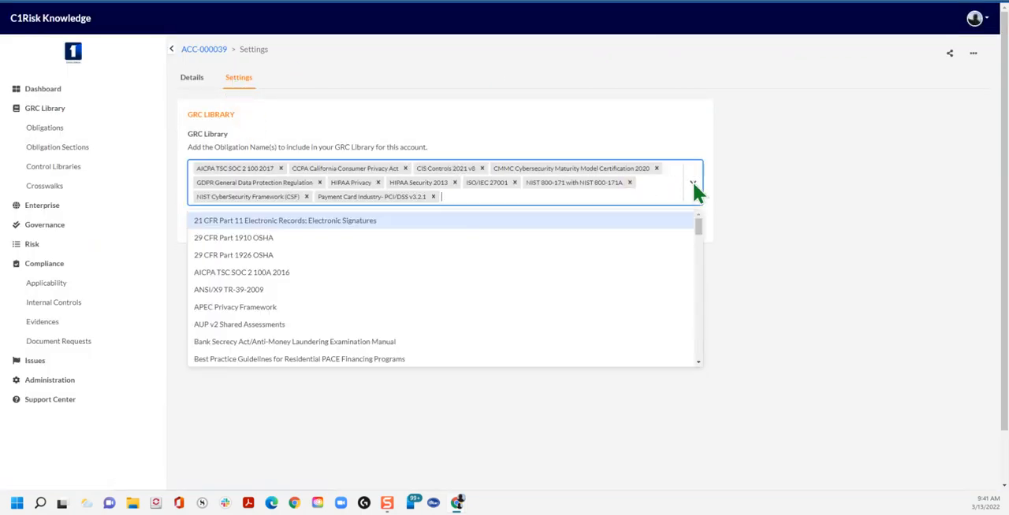
left_click(255, 325)
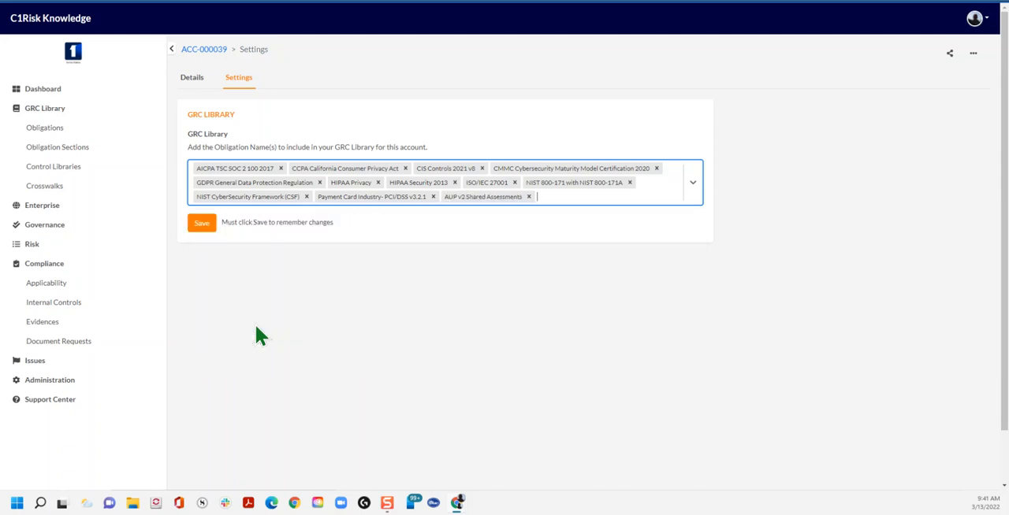
left_click(528, 197)
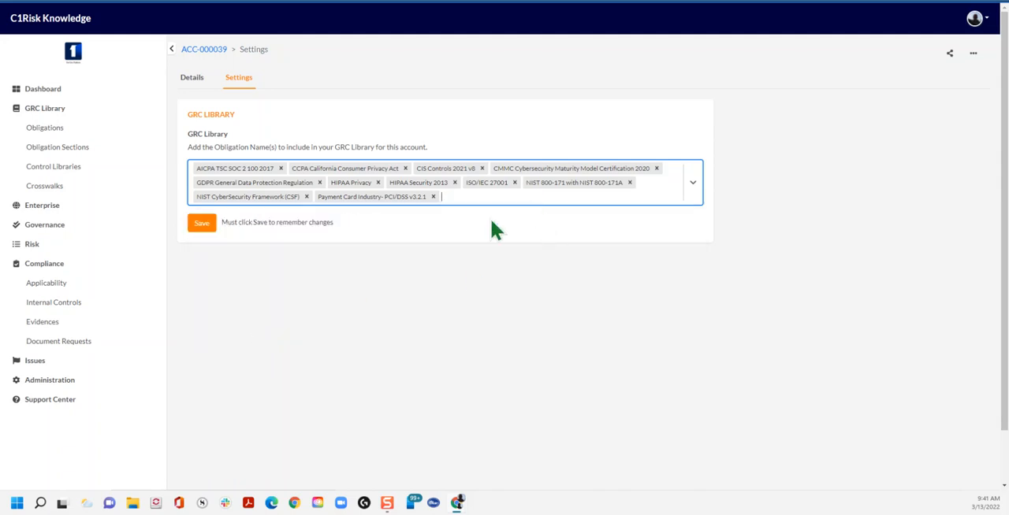
left_click(198, 228)
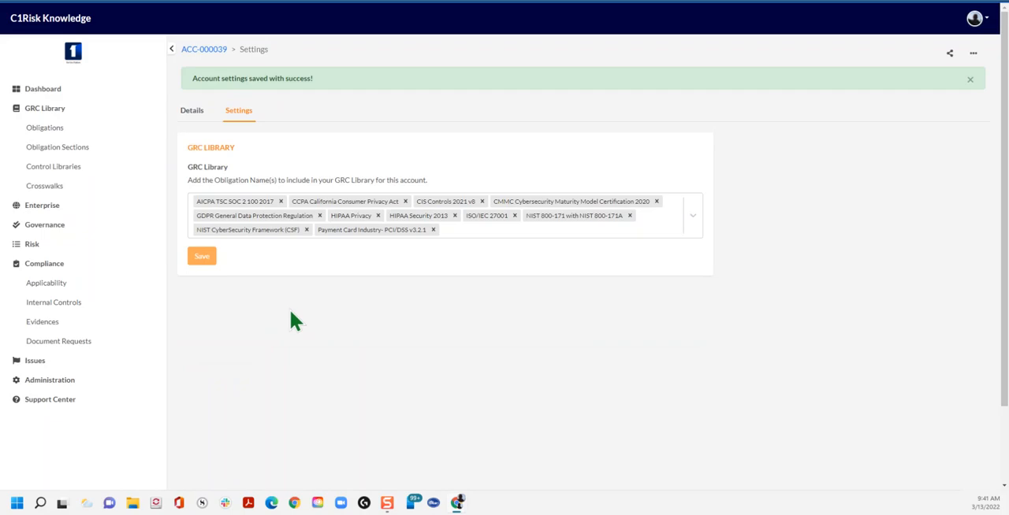
Step: Open the ISO/IEC 27001 obligation from the GRC Library and display its obligation sections
left_click(31, 130)
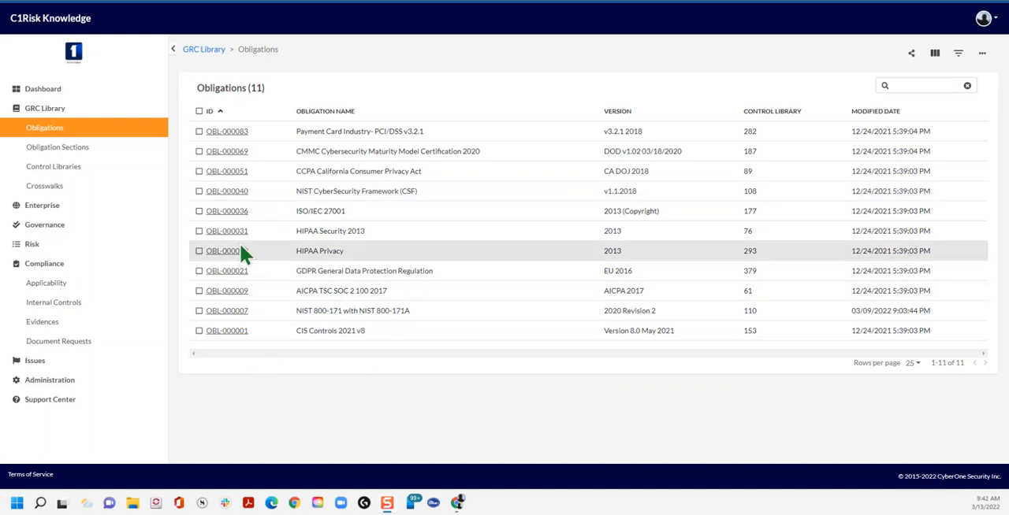
left_click(226, 213)
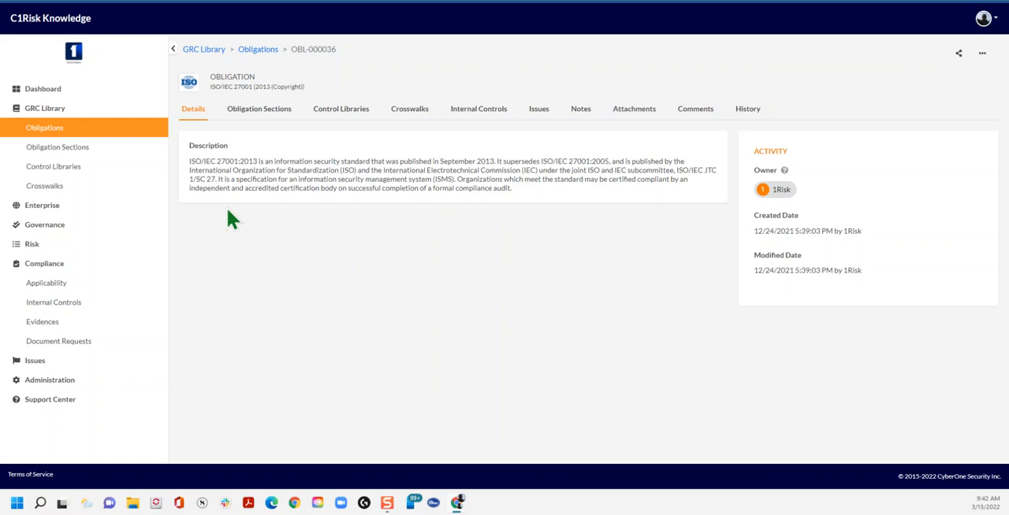
left_click(252, 117)
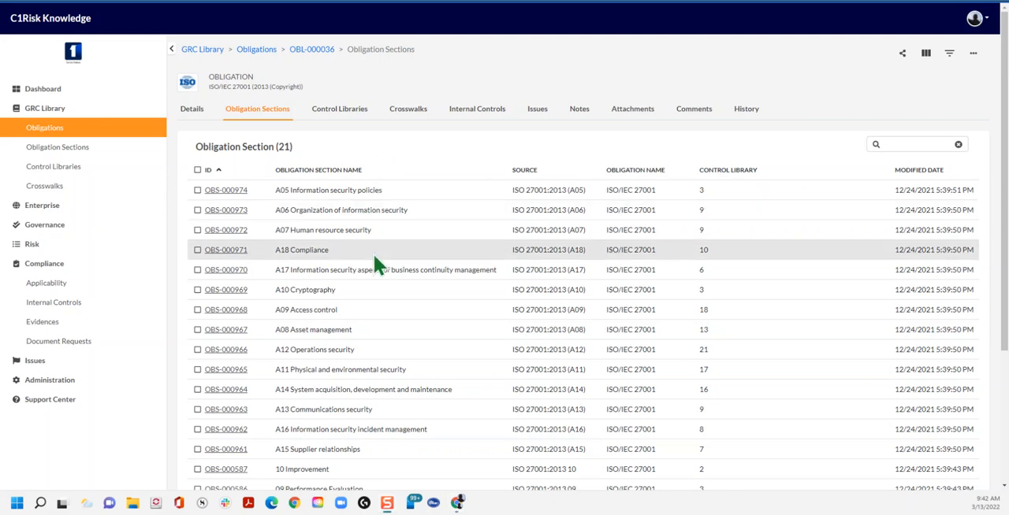
Step: Browse the control library entries of the ISO/IEC 27001 obligation
left_click(338, 118)
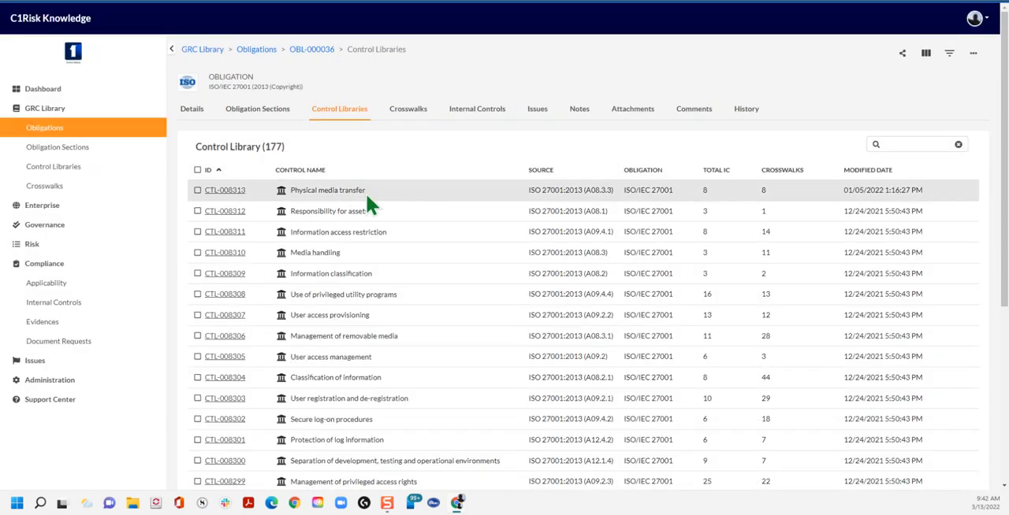
scroll(369, 293, "down", 4)
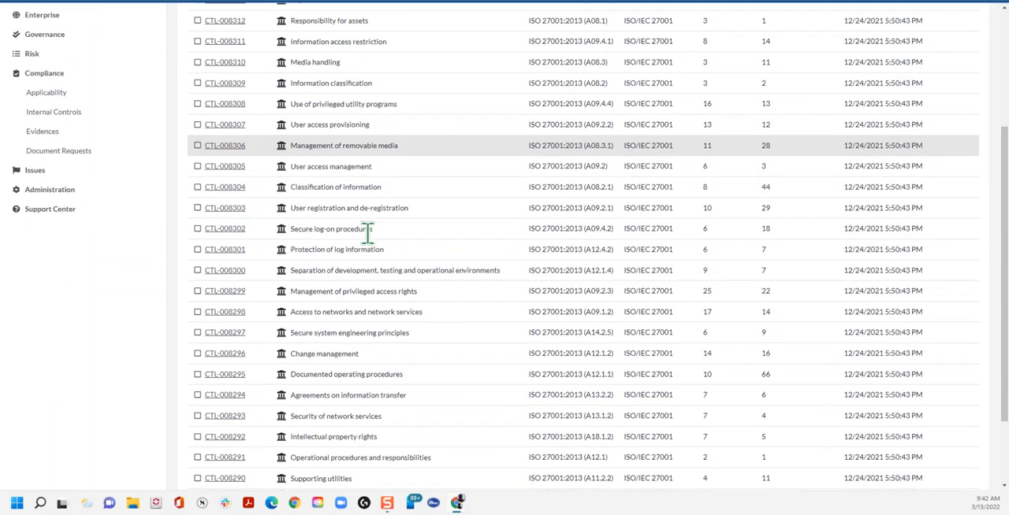
scroll(417, 197, "up", 1)
scroll(554, 198, "down", 1)
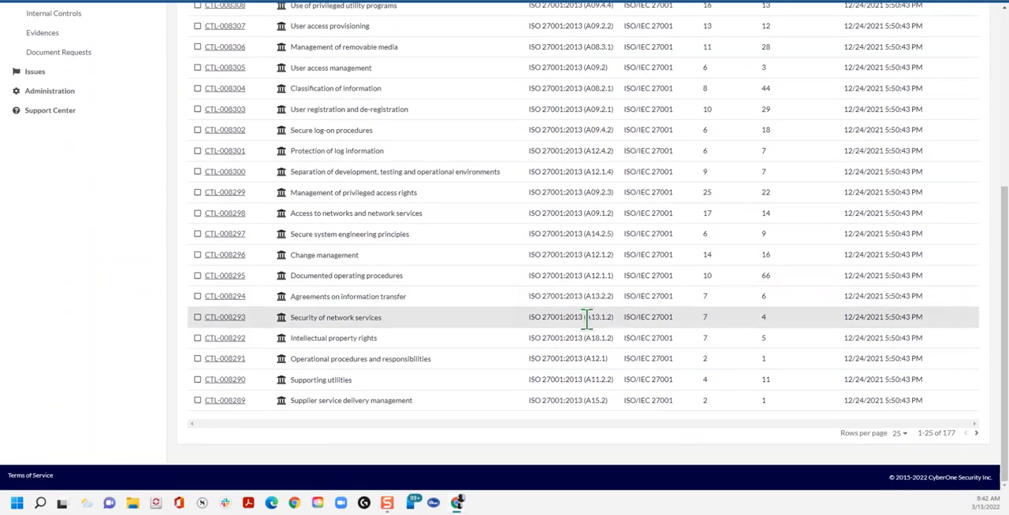
scroll(584, 327, "up", 3)
scroll(590, 319, "up", 2)
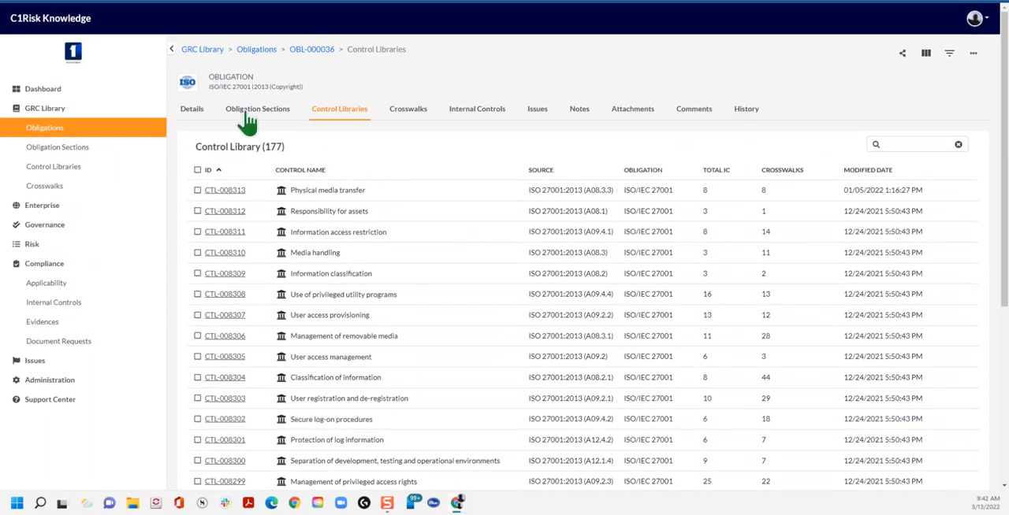
Step: Open the A08 Asset management section of ISO/IEC 27001 and list its control libraries
left_click(248, 118)
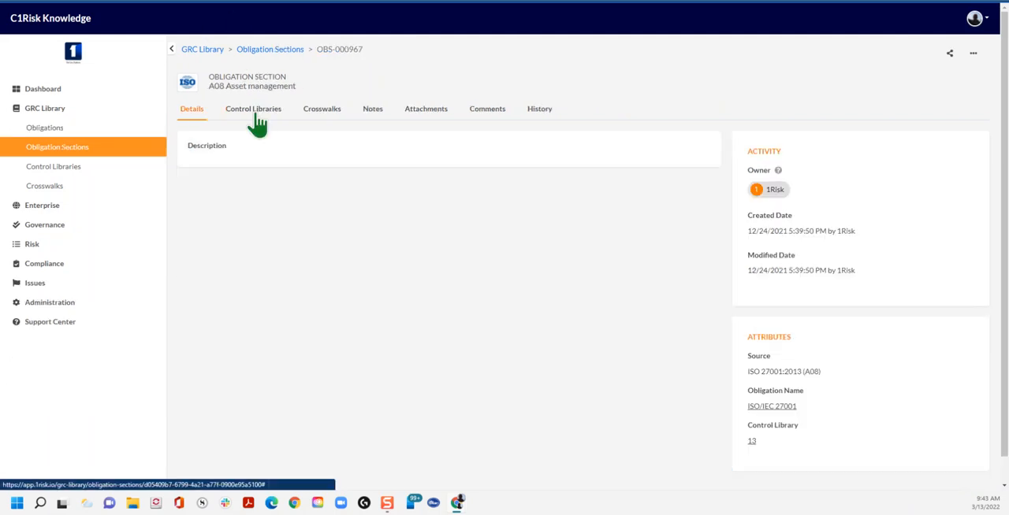
left_click(255, 111)
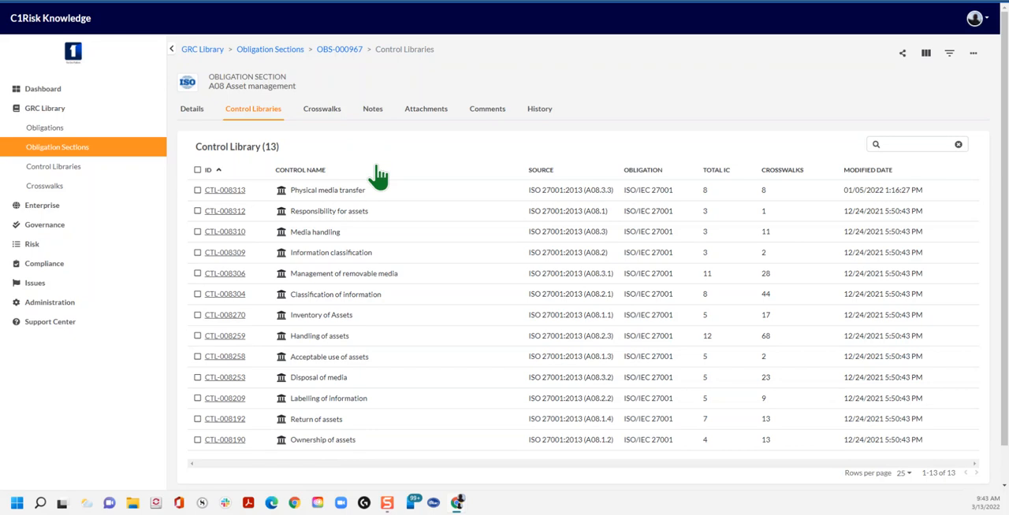
Step: Review the description and guidance of the Physical media transfer control, and return to the A08 control list
scroll(375, 175, "down", 1)
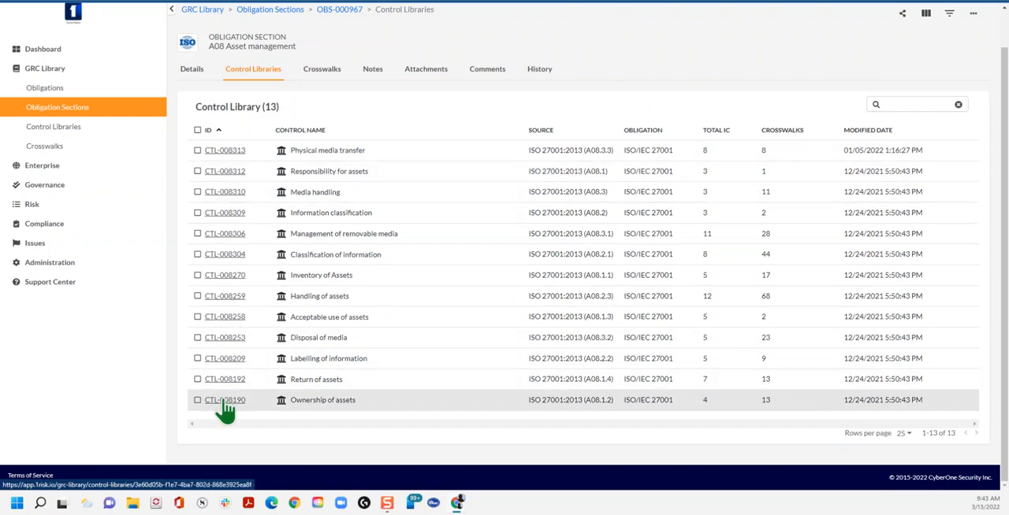
left_click(218, 149)
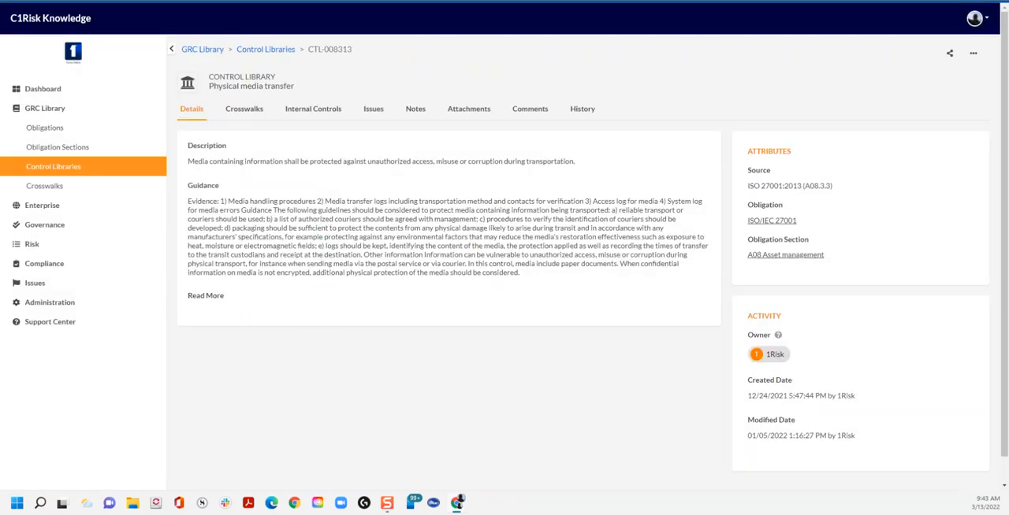
key("alt+Left")
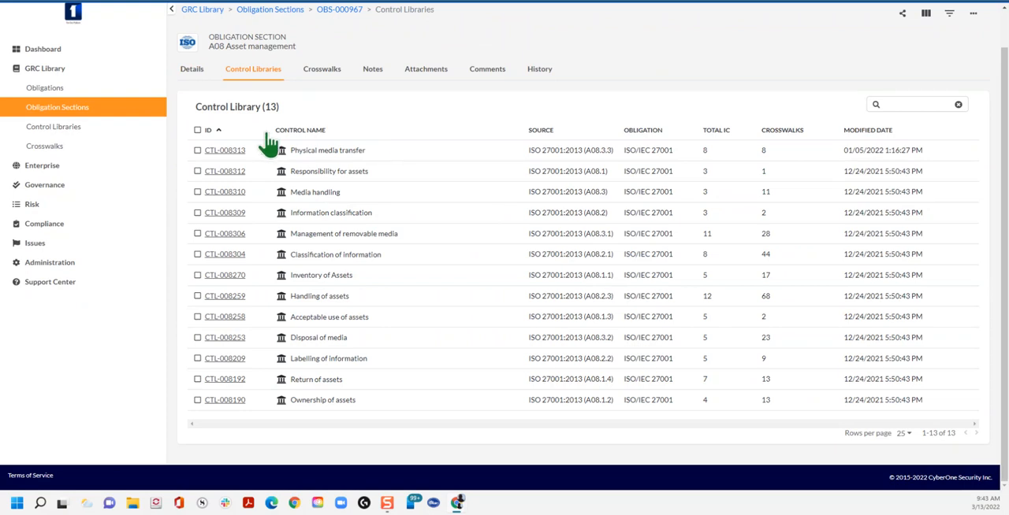
Step: Select the six controls from Physical media transfer to Classification of information, open their bulk SOA applicability change, and cancel it
left_click(197, 171)
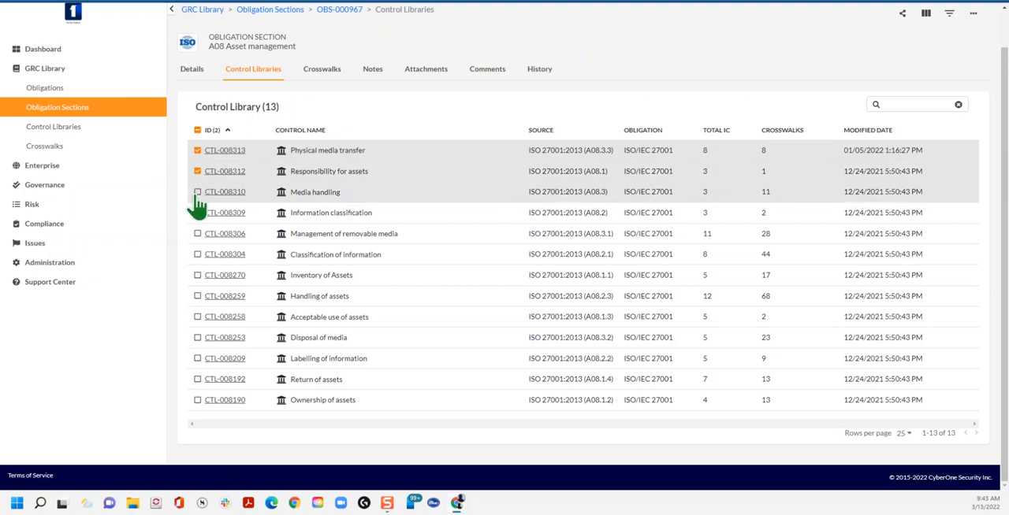
left_click(197, 194)
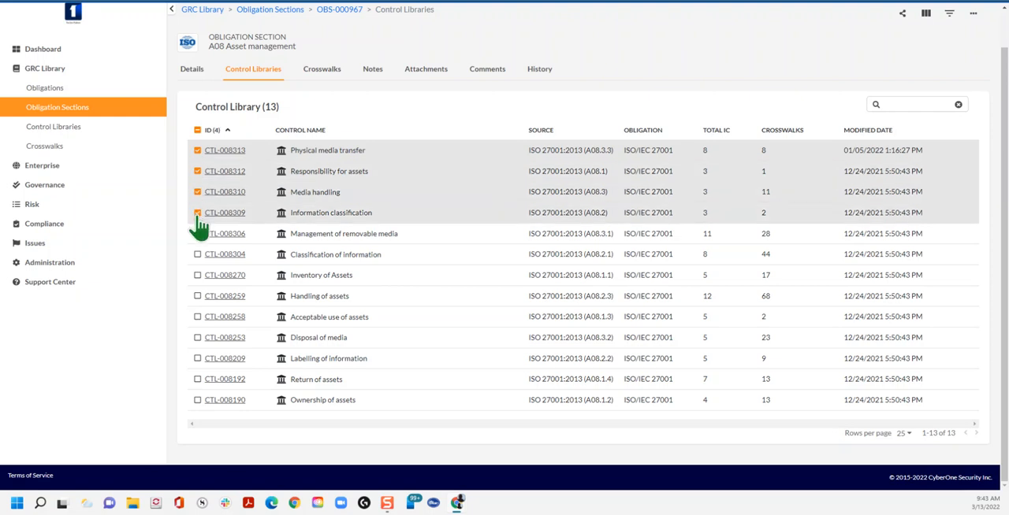
left_click(198, 233)
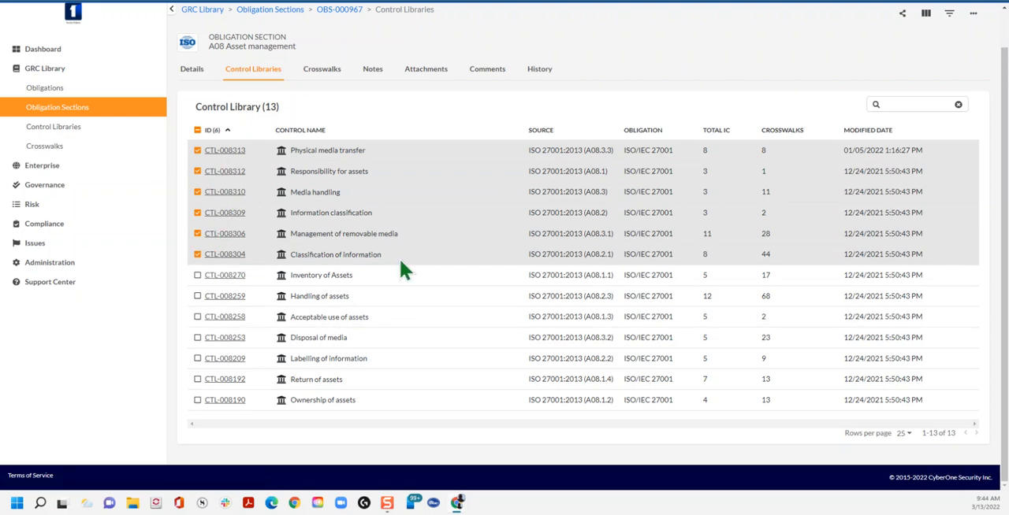
left_click(973, 16)
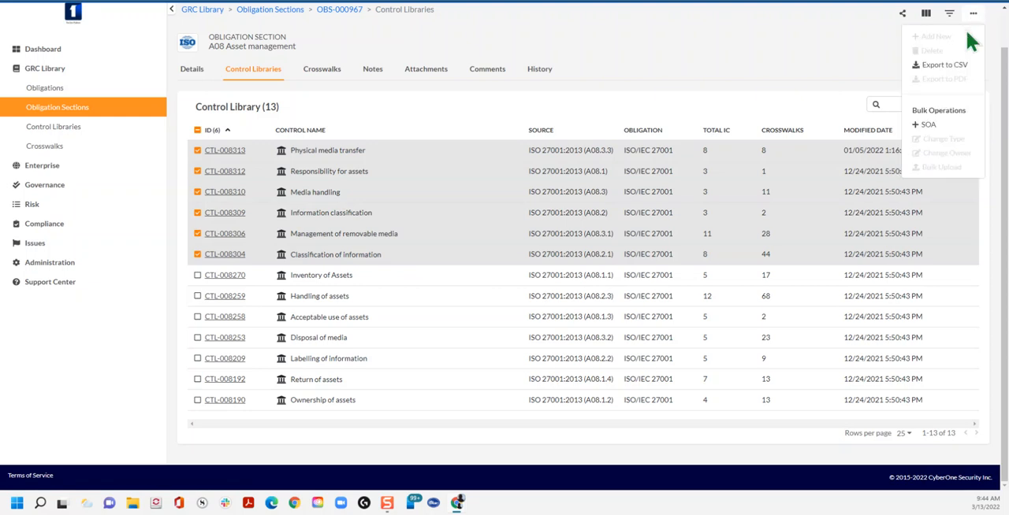
left_click(930, 126)
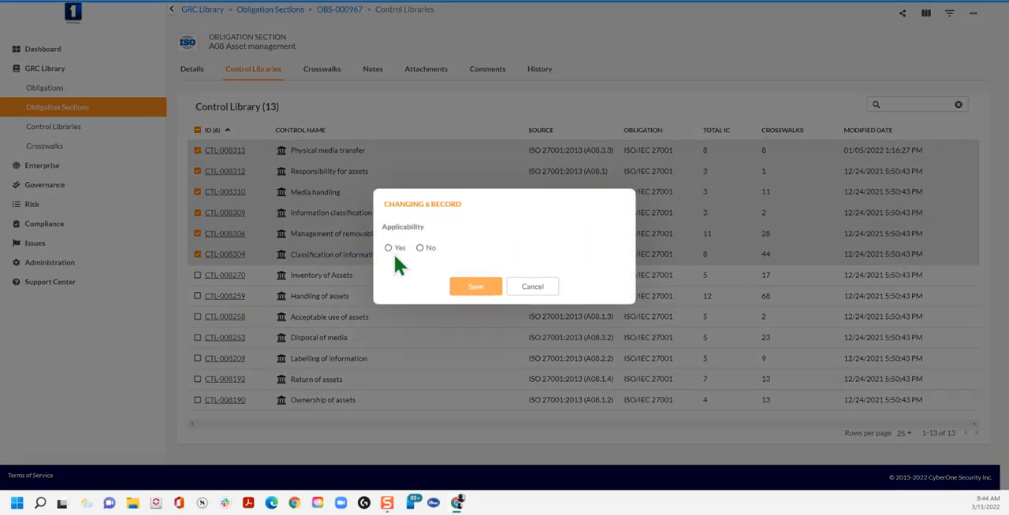
left_click(532, 289)
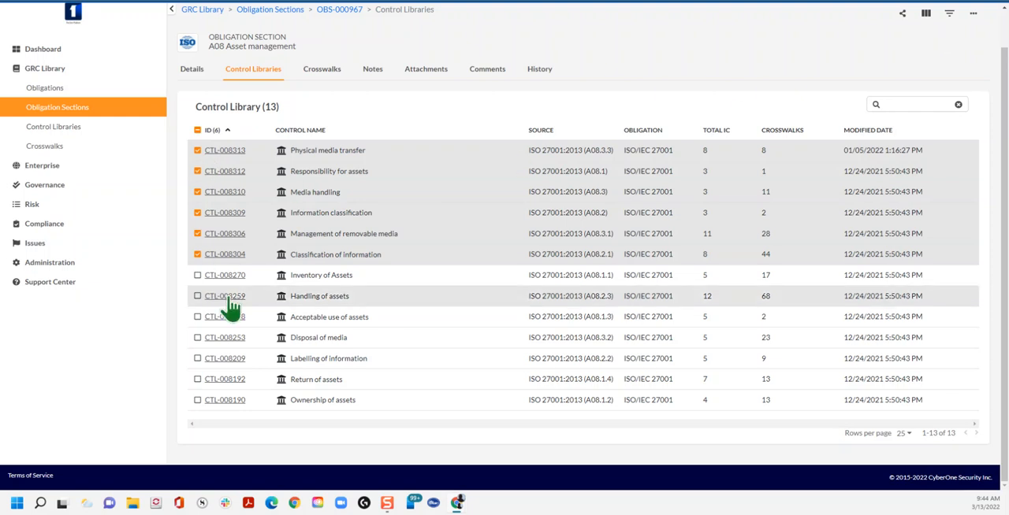
left_click(973, 14)
left_click(929, 125)
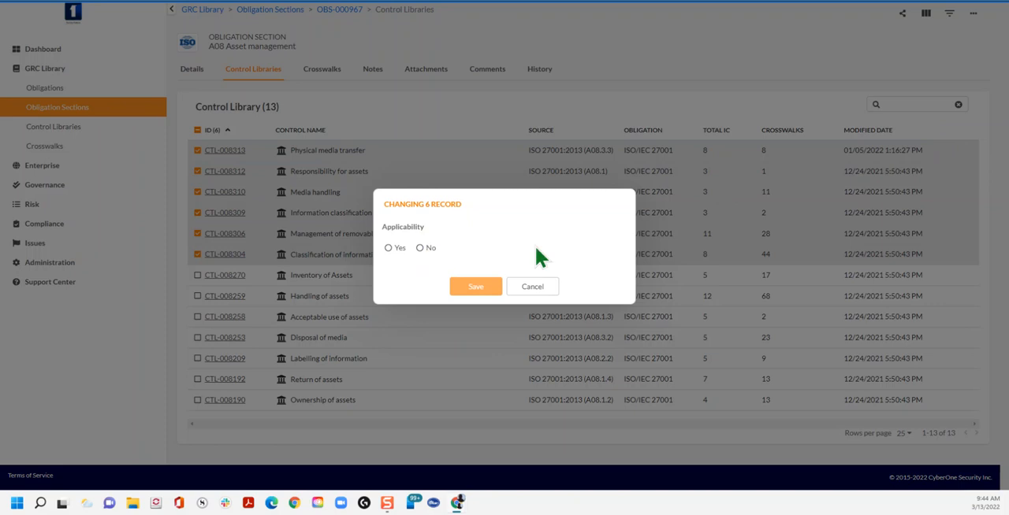
left_click(533, 287)
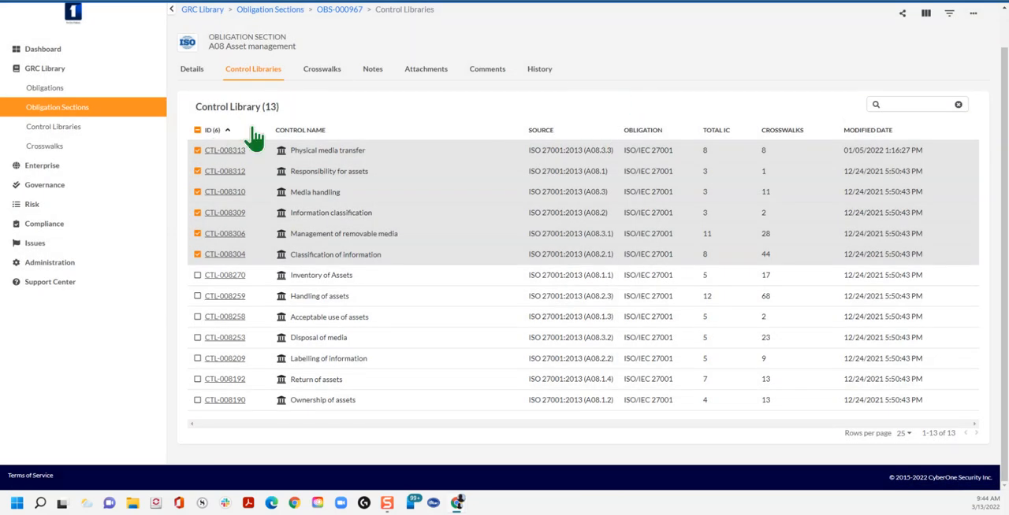
Step: Select all controls in the A08 Asset management section and set their SOA applicability to Yes in bulk
left_click(197, 130)
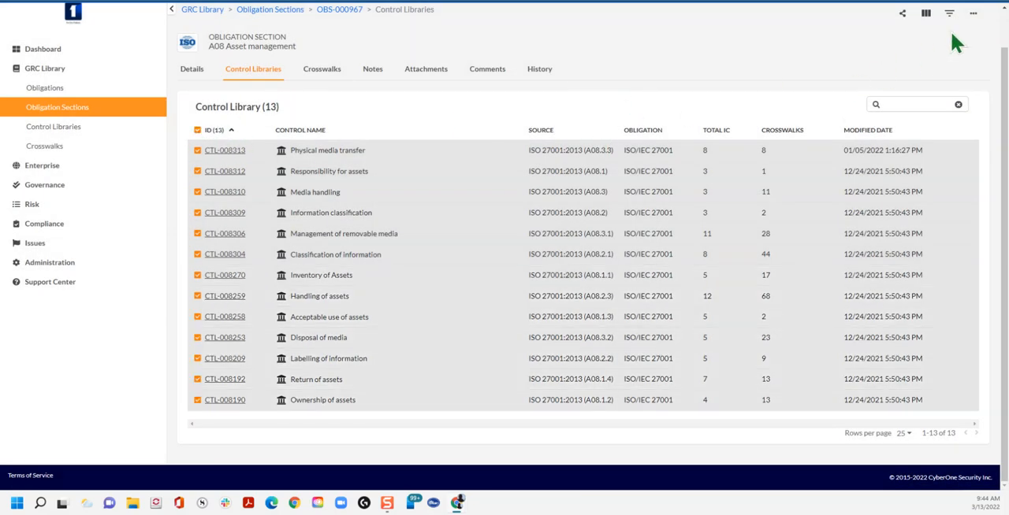
left_click(973, 12)
left_click(930, 123)
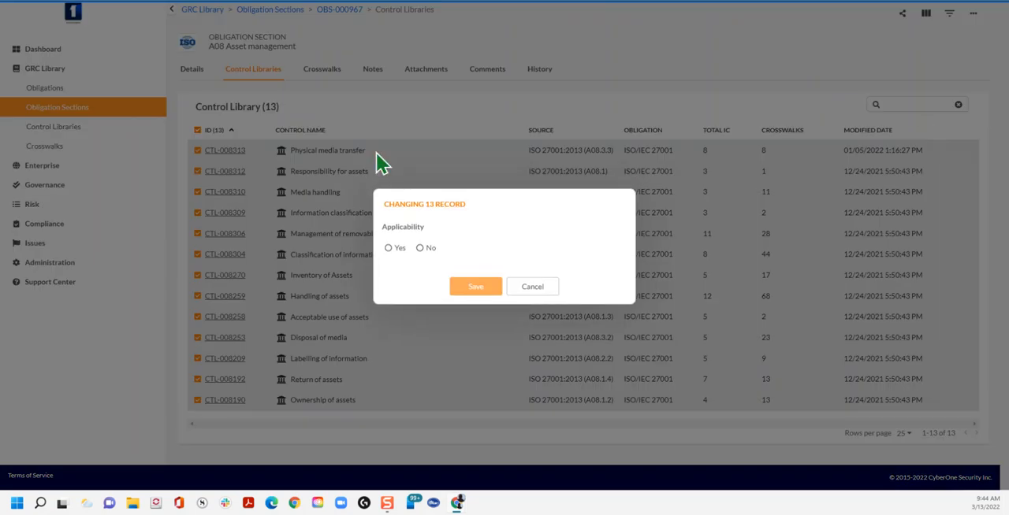
left_click(389, 249)
left_click(473, 288)
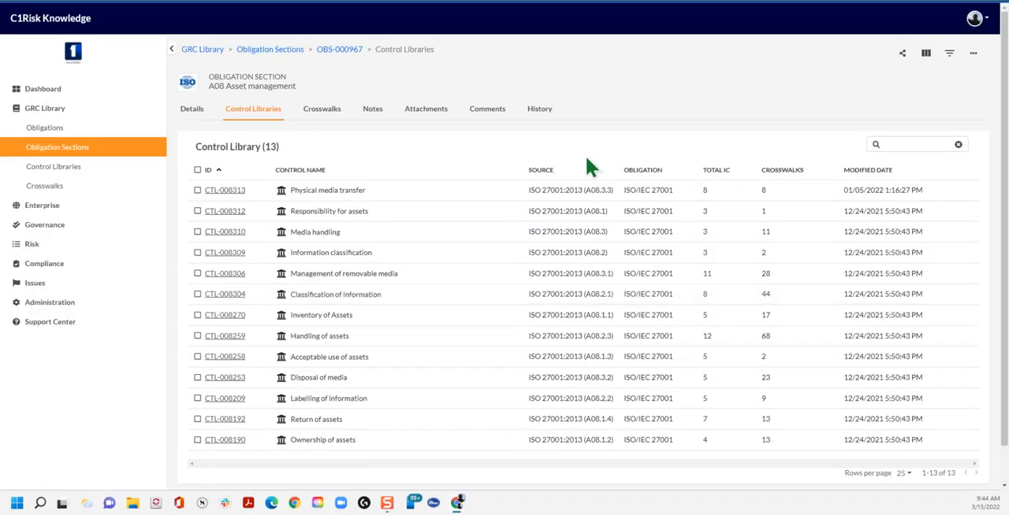
Step: Try to show the Applicability column in the A08 Asset management control list
left_click(926, 54)
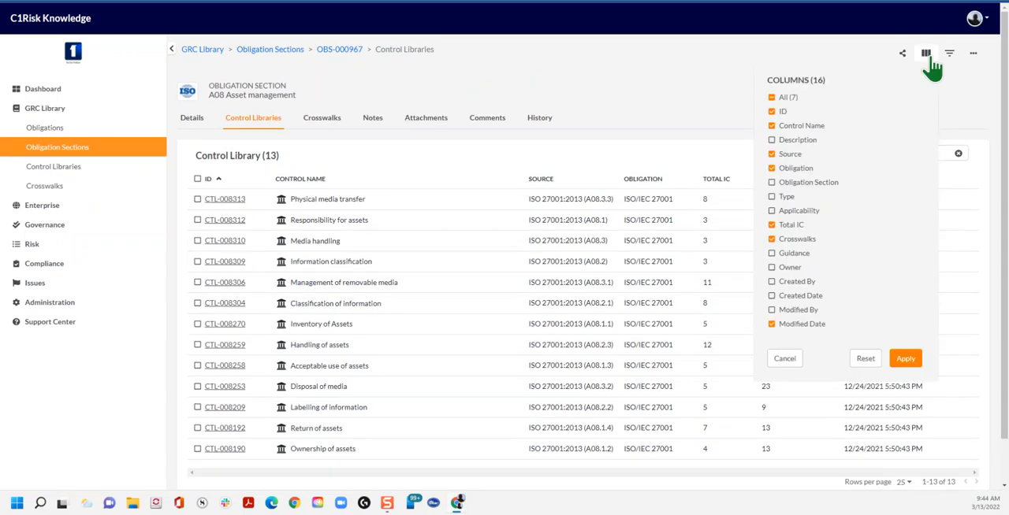
left_click(772, 211)
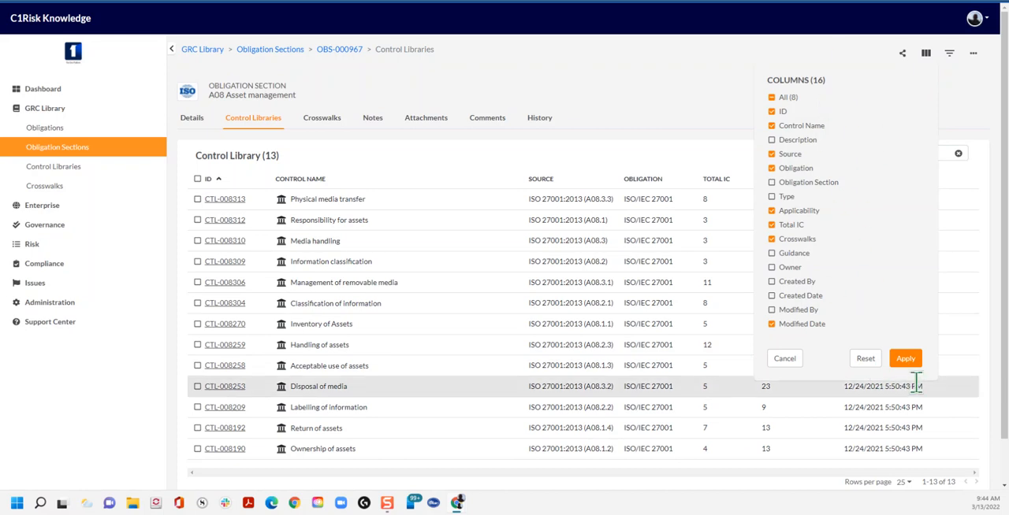
left_click(905, 360)
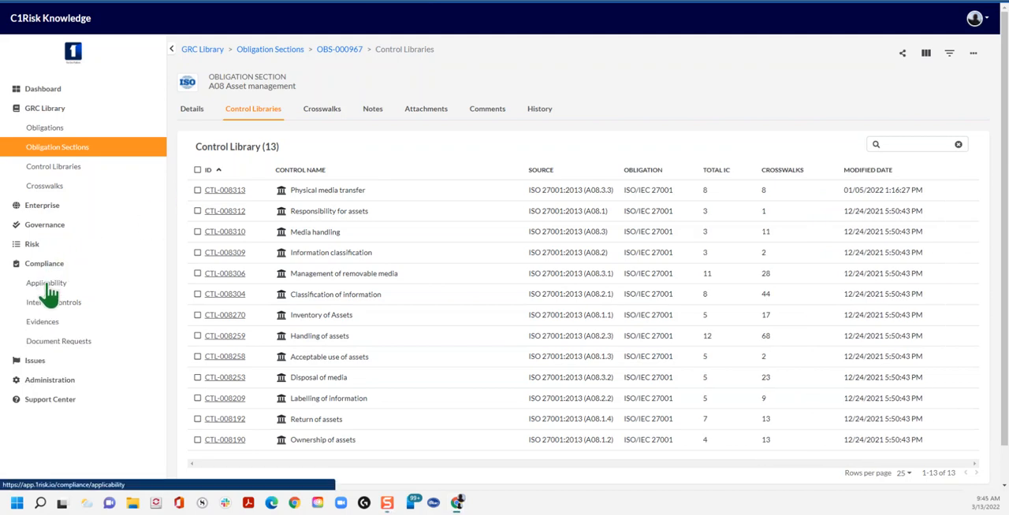
Step: Open the compliance Applicability list, review its filter choices including the Obligation options, and close the filters without applying any
left_click(49, 293)
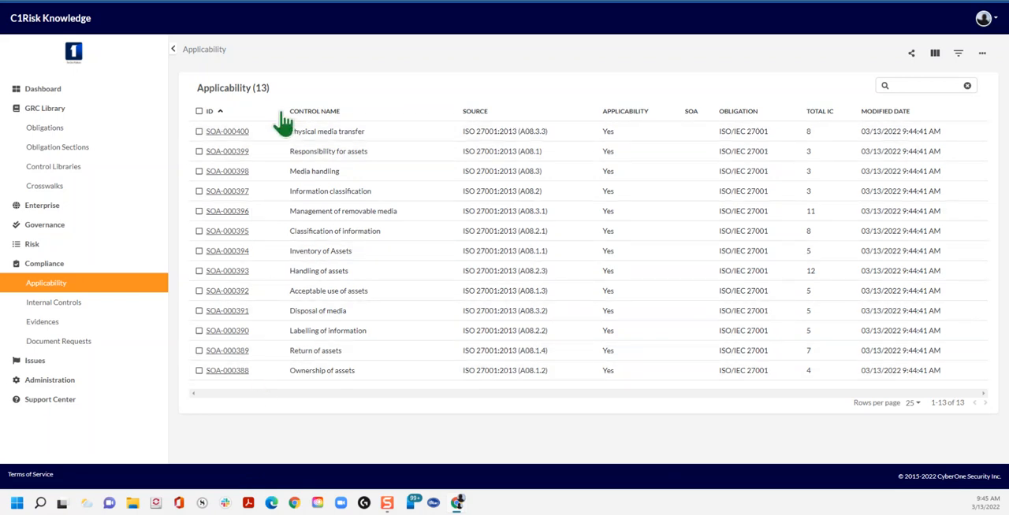
left_click(958, 55)
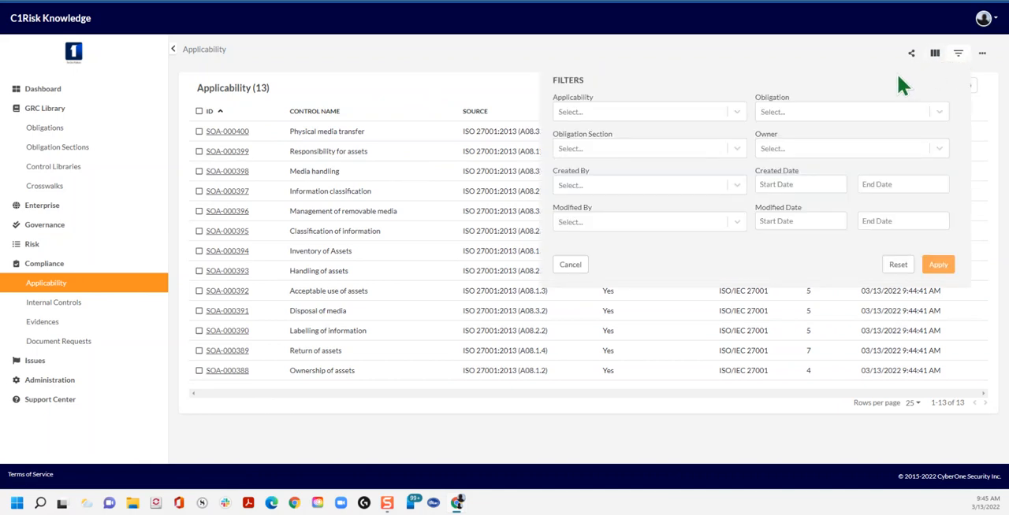
left_click(891, 110)
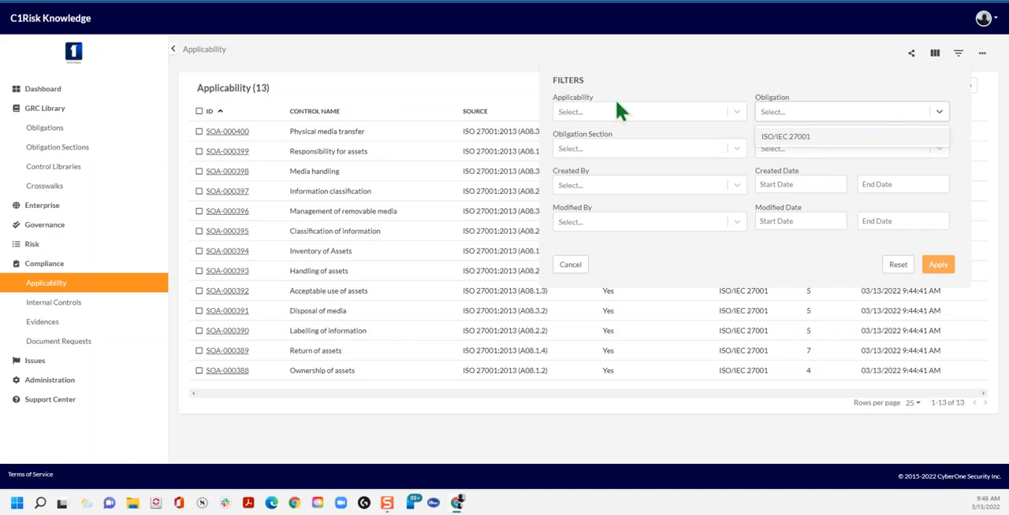
left_click(428, 67)
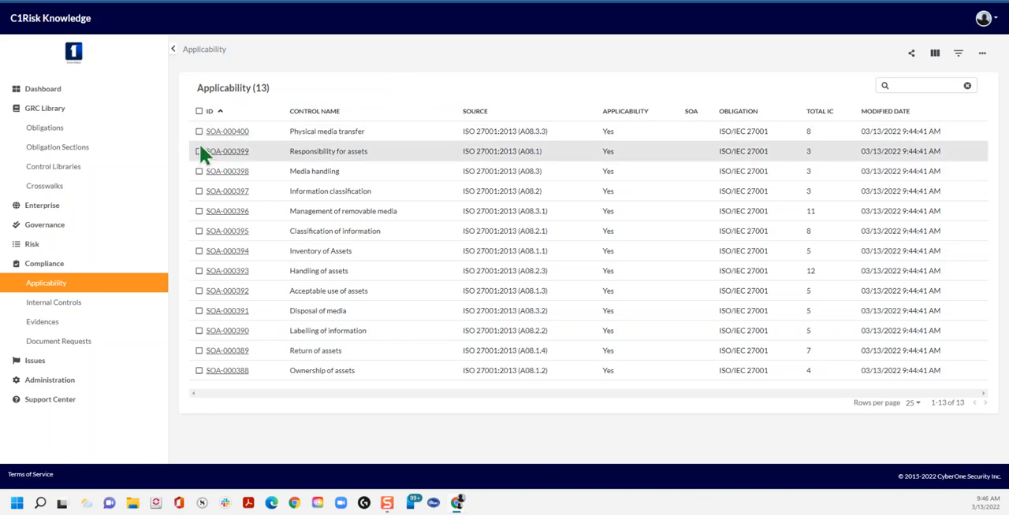
Step: Select the Classification of information and Inventory of Assets records, open their bulk SOA statement change, and cancel it
left_click(200, 251)
left_click(199, 231)
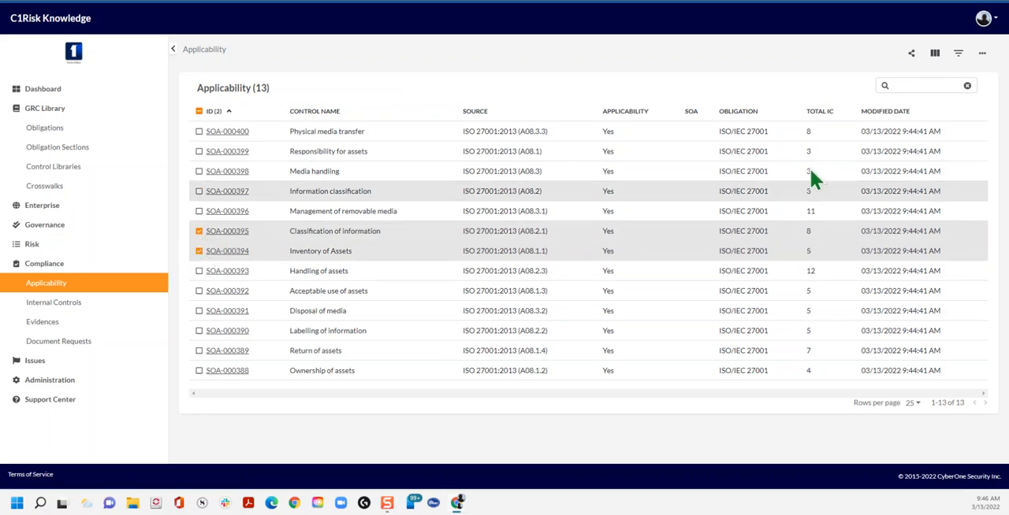
left_click(982, 55)
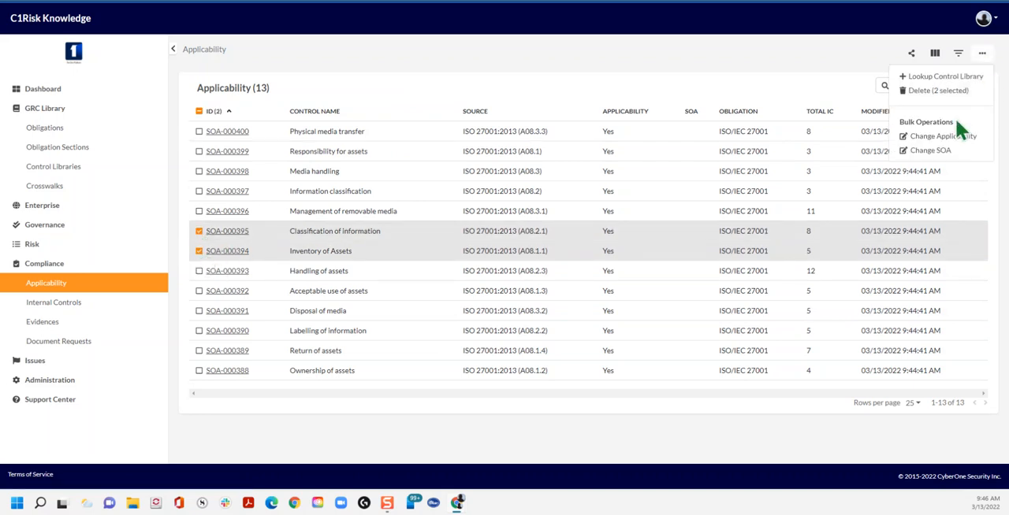
left_click(927, 151)
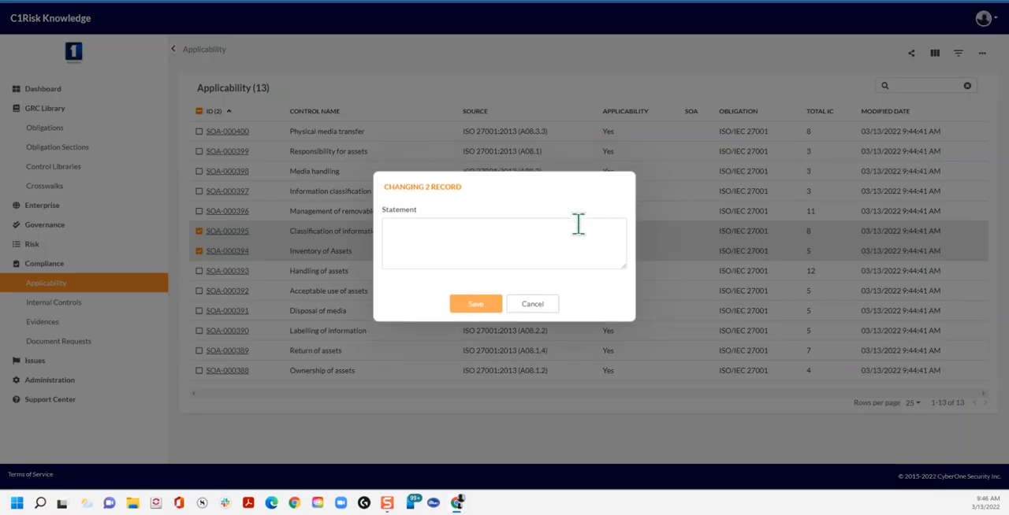
left_click(542, 307)
Step: Set the applicability of the two selected records to Yes in bulk and save
left_click(983, 55)
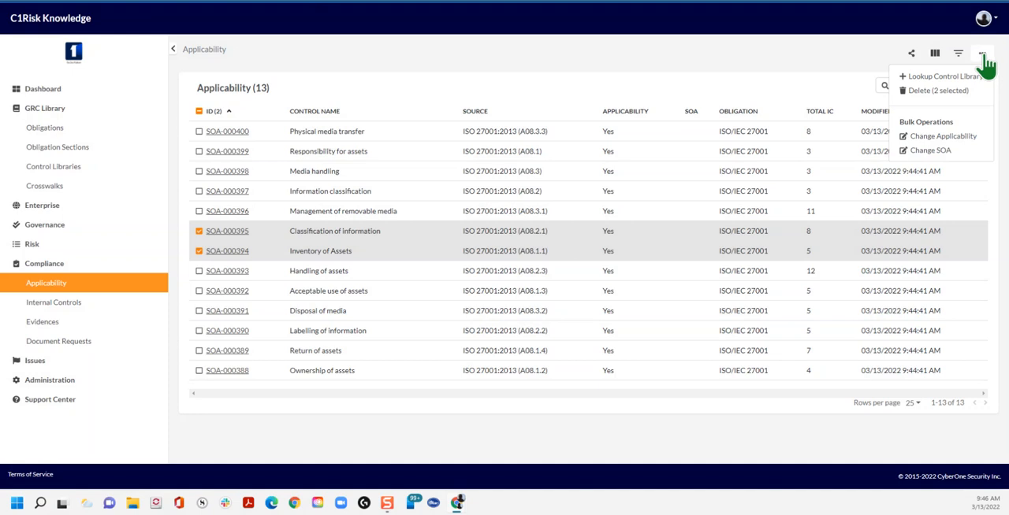
left_click(922, 137)
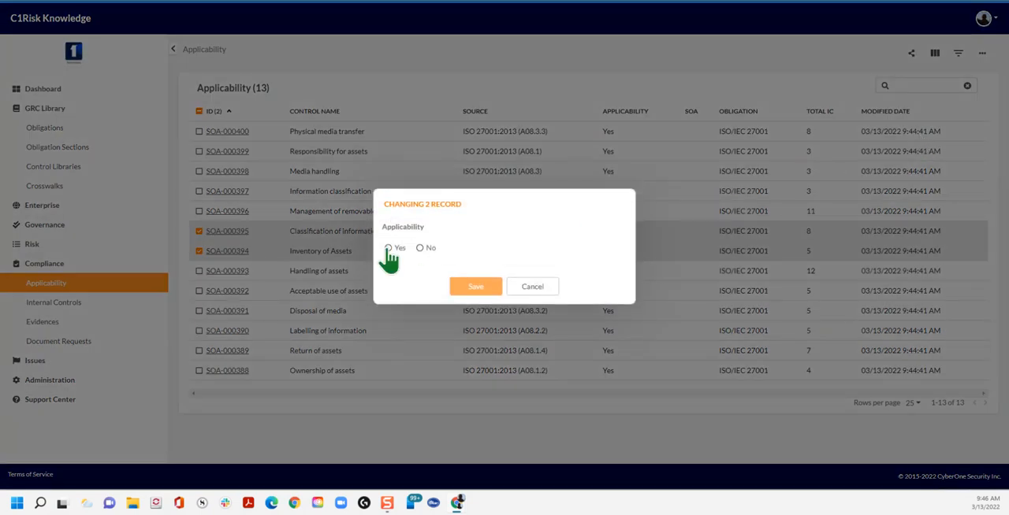
left_click(388, 249)
left_click(475, 289)
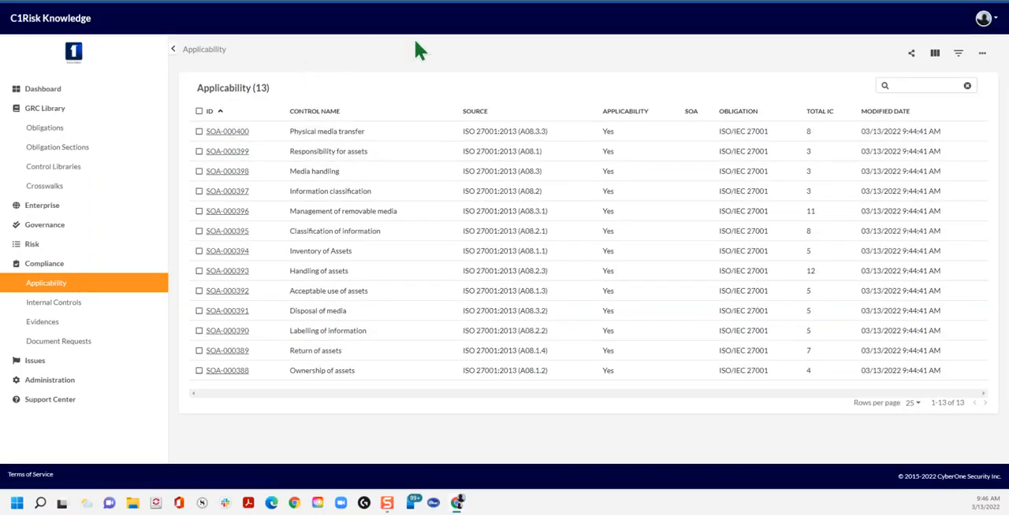
Step: Open the Physical media transfer applicability record for editing and check its Applicability options, keeping Yes
key("ctrl+Tab")
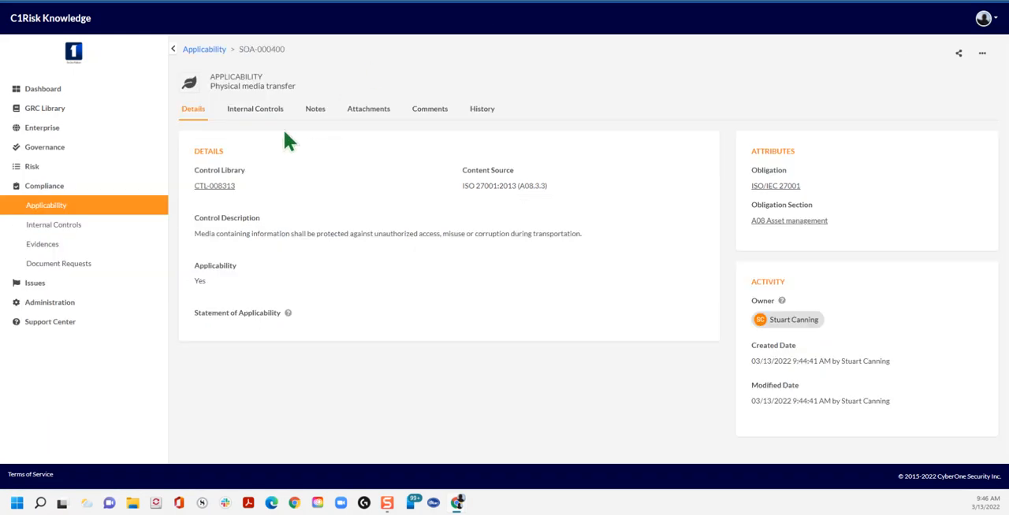
left_click(982, 53)
left_click(943, 76)
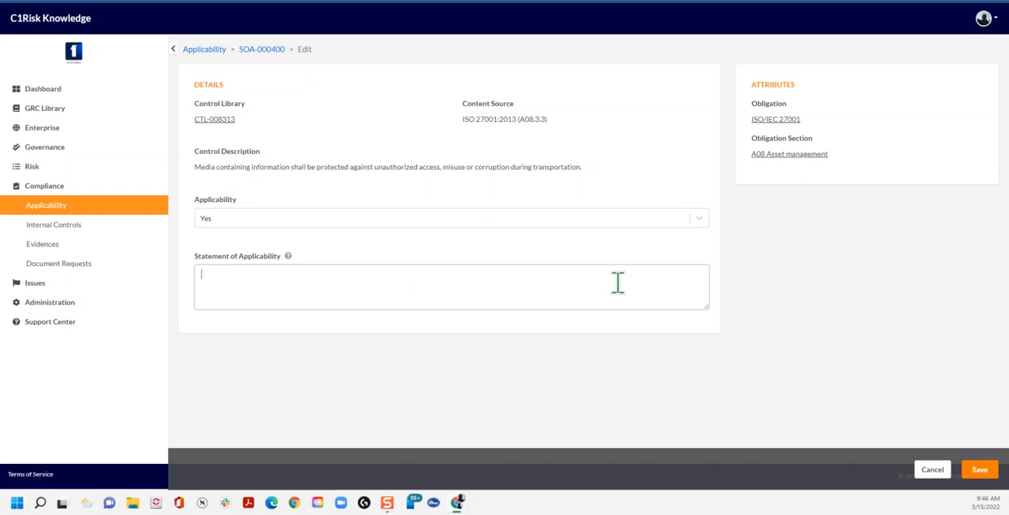
left_click(702, 221)
left_click(702, 219)
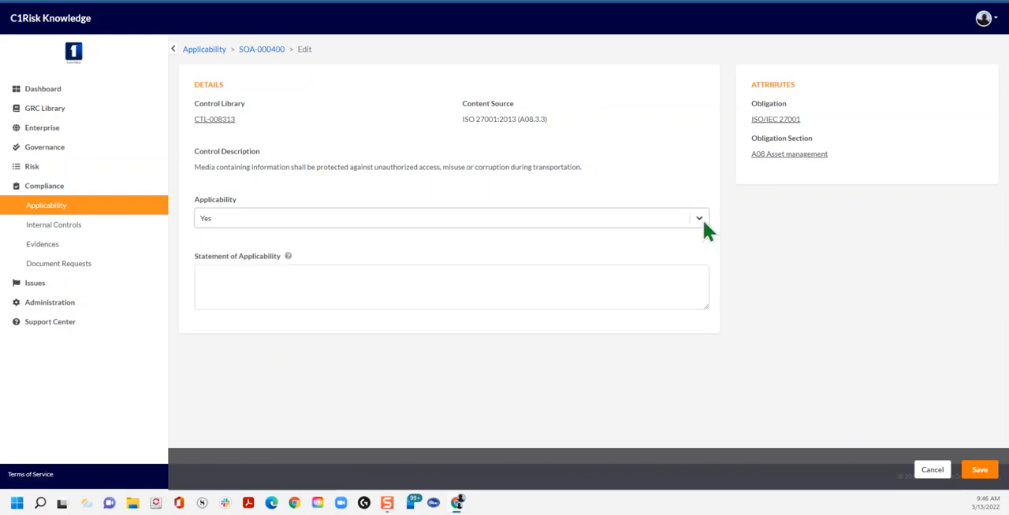
Step: Paste the "Lorem ipsum dolor sit amet" sample paragraph as the Statement of Applicability and save the record
left_click(353, 295)
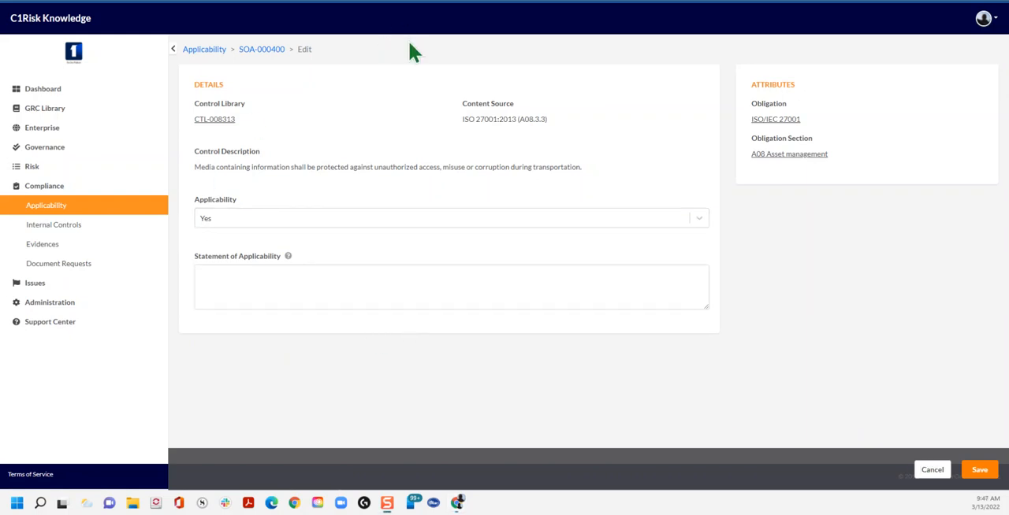
left_click(224, 281)
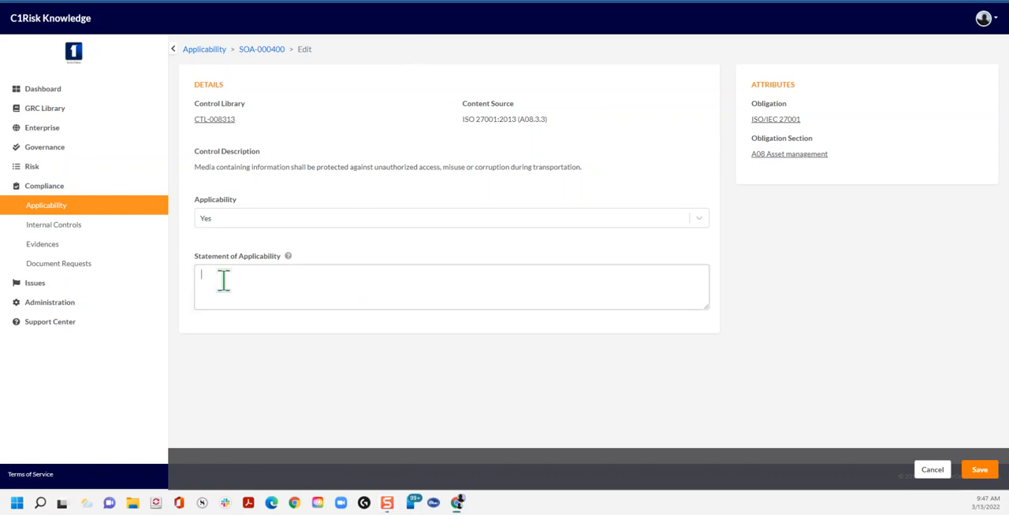
type("Lorem ipsum dolor sit amet, consectetur adipiscing elit, sed do eiusmod tempor incididunt ut labore et dolore magna aliqua. Consequat ac felis donec et odio pellentesque diam volutpat. Lobortis mattis aliquam faucibus purus in massa tempor. Ultricies mi quis hendrerit dolor magna eget est lorem. Morbi tincidunt augue interdum velit. Tristique senectus et netus et malesuada fames ac turpis.")
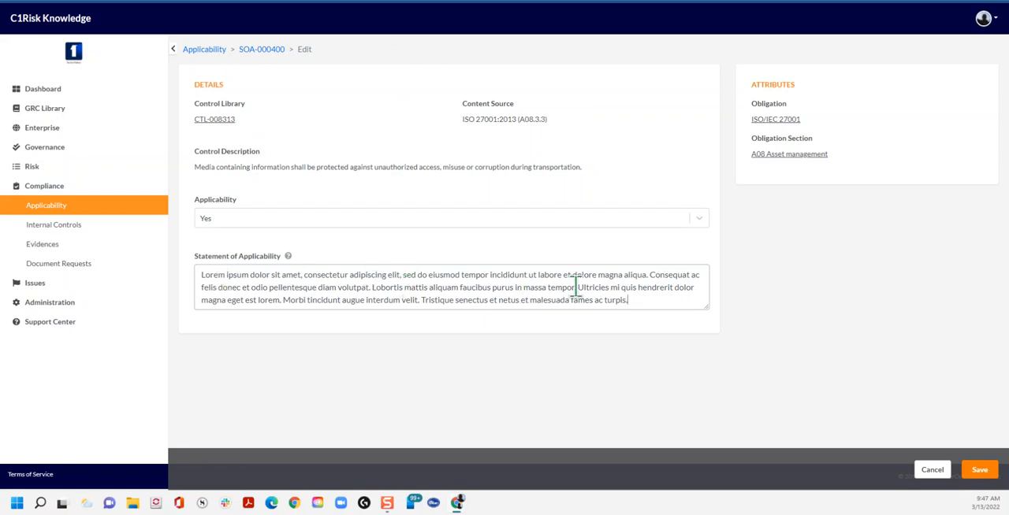
left_click(979, 471)
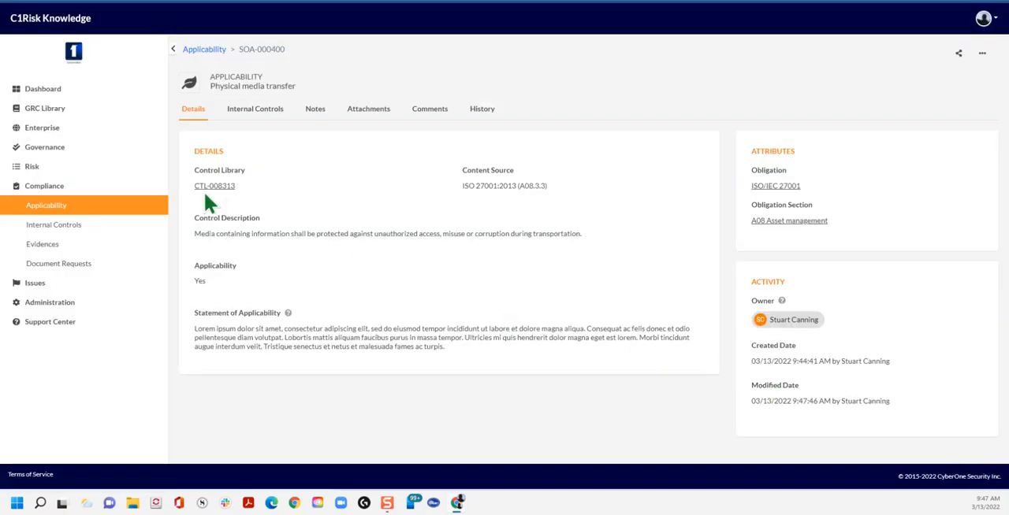
Step: Return to the Applicability list and reopen the Physical media transfer record to review its Statement of Applicability
left_click(57, 210)
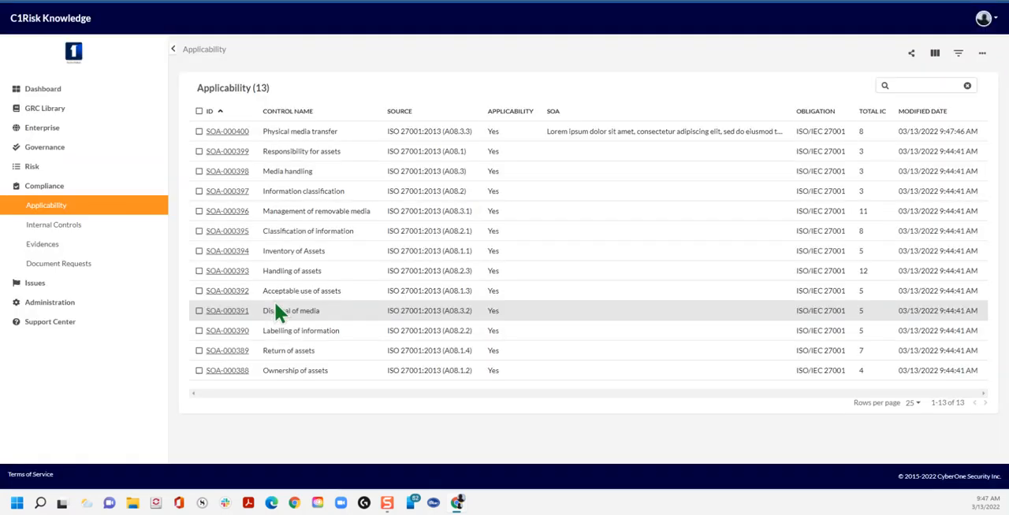
left_click(228, 132)
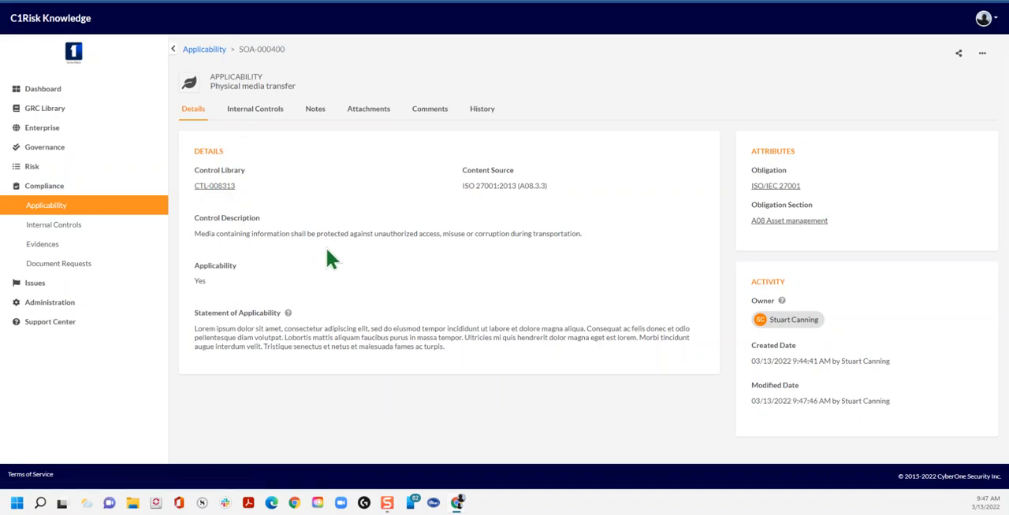
Step: Open the internal control linked to the Physical media transfer record and check its evidence
left_click(255, 115)
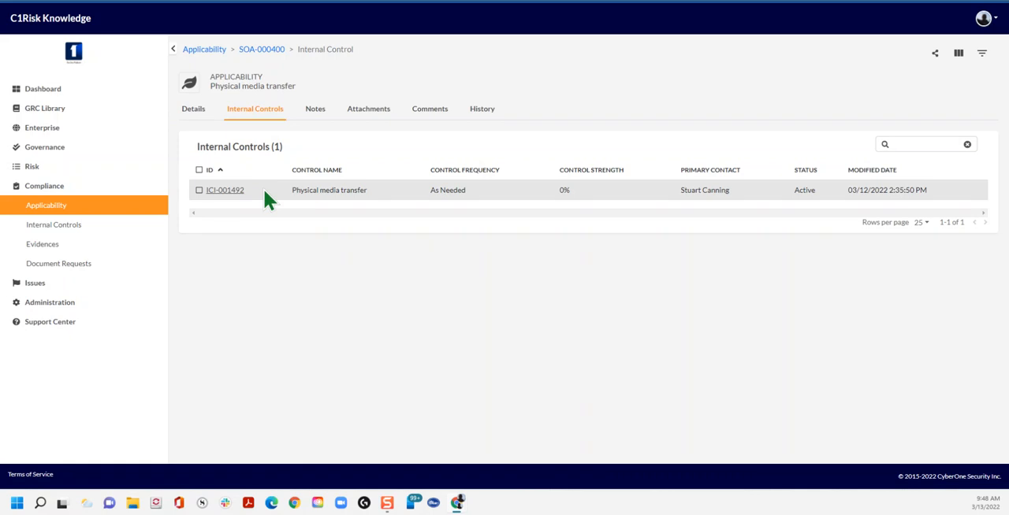
left_click(227, 191)
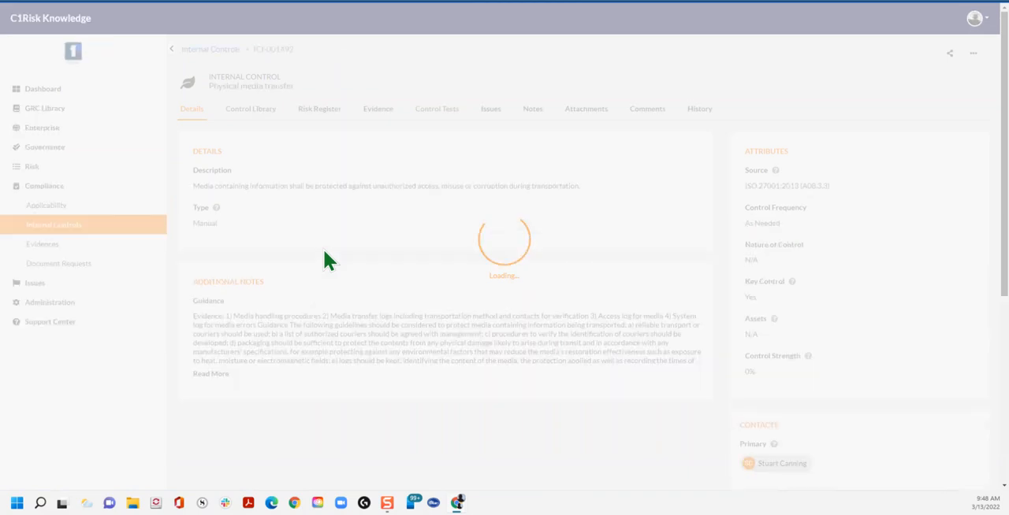
left_click(376, 113)
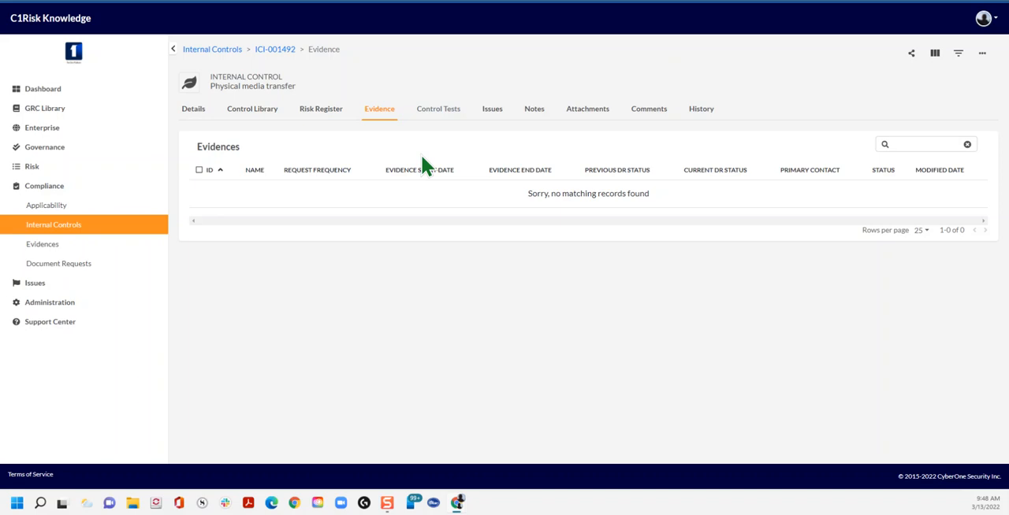
Step: View the full Internal Controls list and open the Evidences list under Compliance
left_click(47, 230)
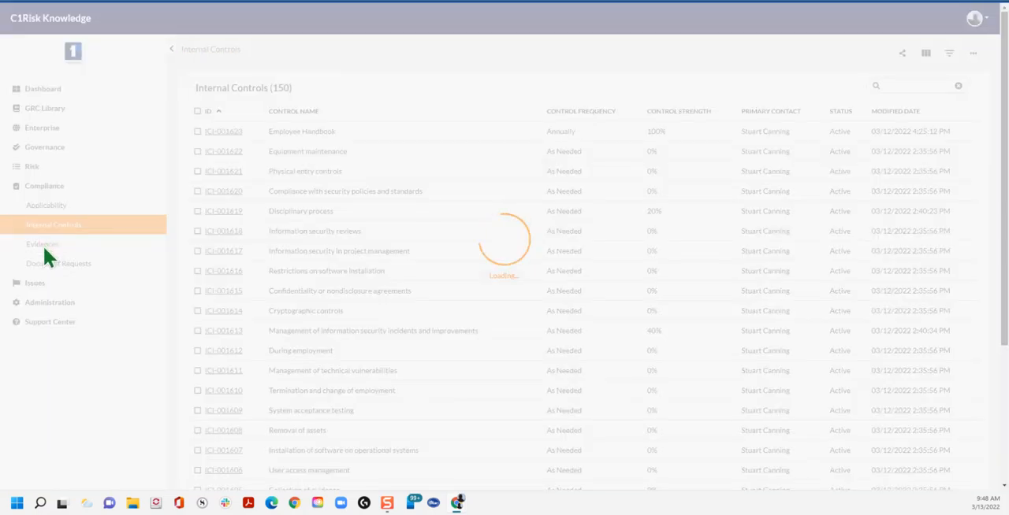
left_click(43, 246)
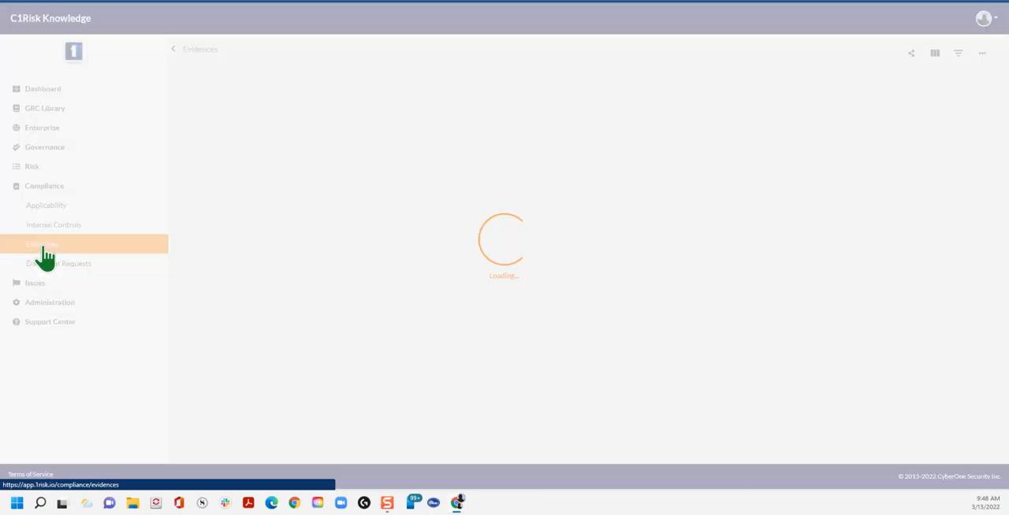